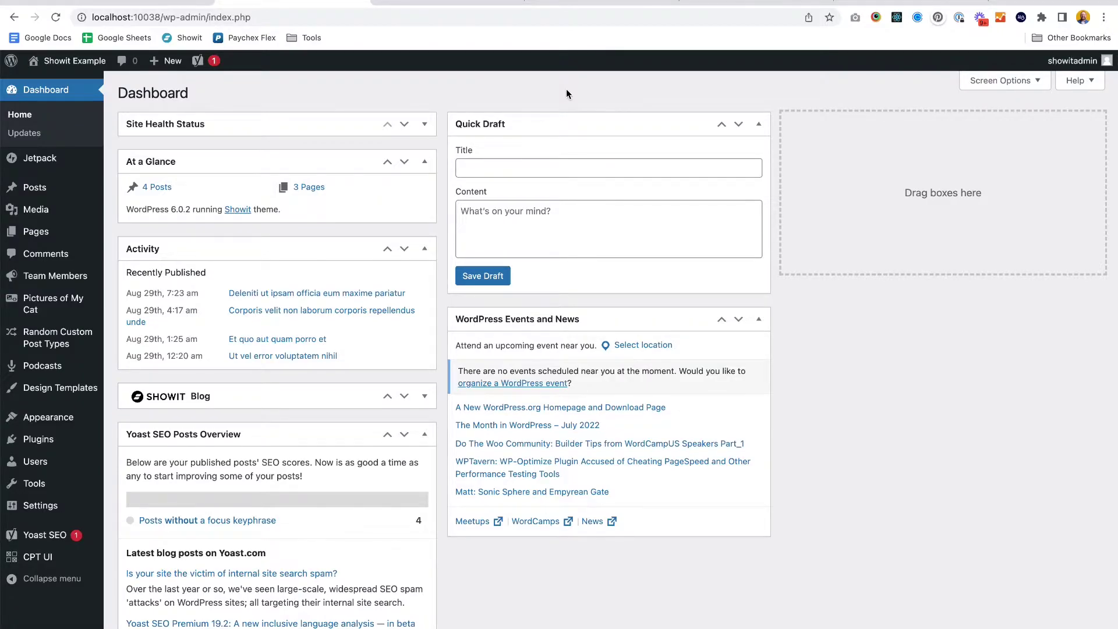
Open the All Posts list in the WordPress admin.
left_click(34, 187)
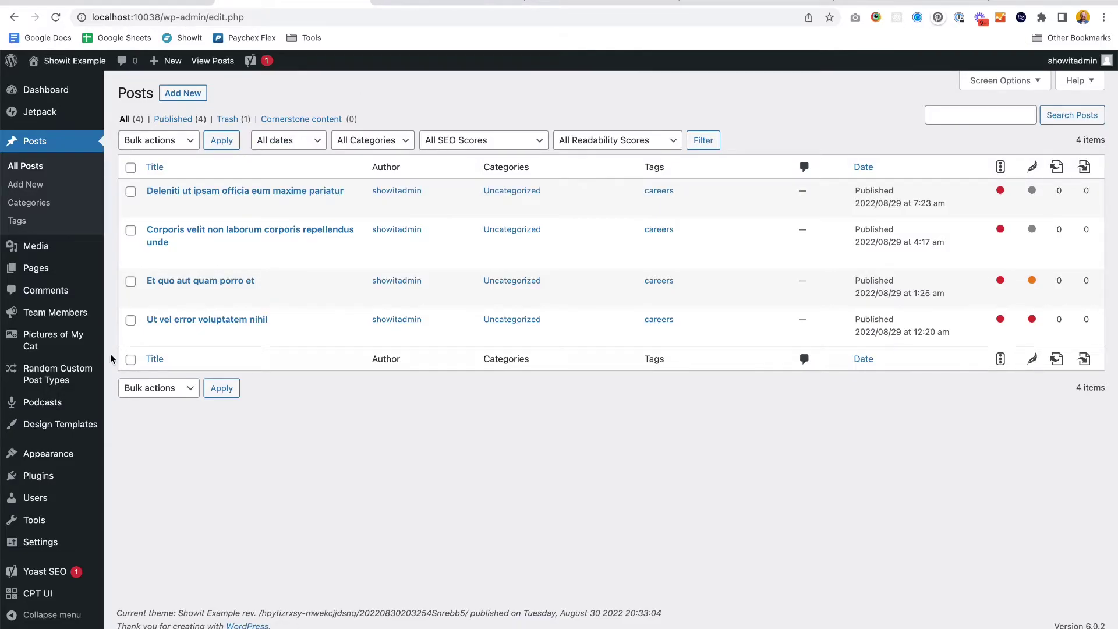
Switch to the browser tab showing the site's public Blog page.
mouse_move(67, 410)
left_click(574, 3)
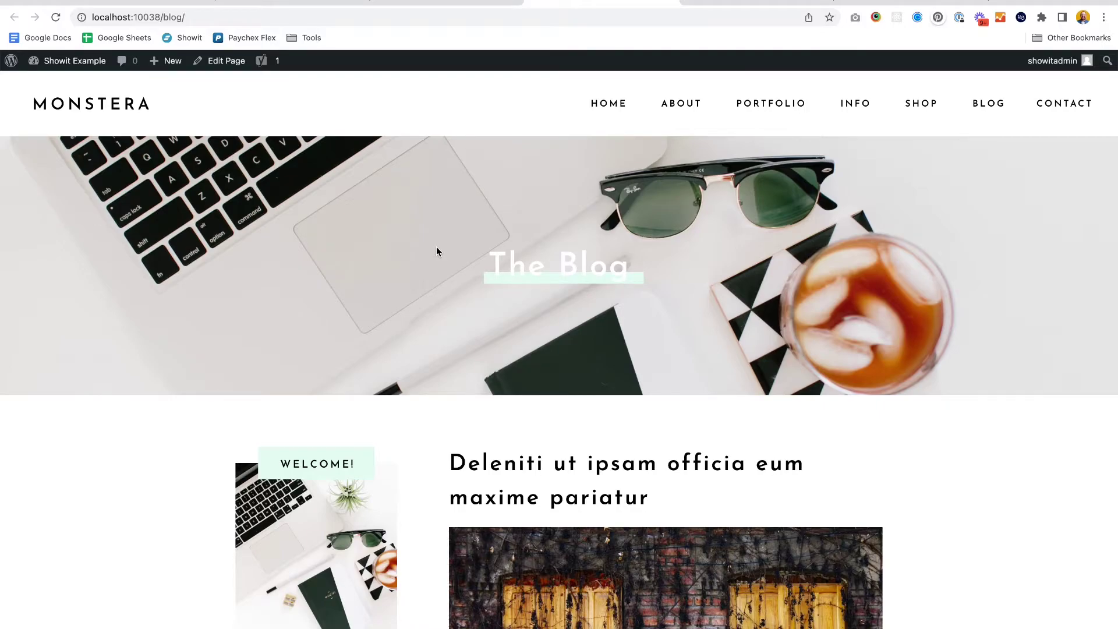
scroll(437, 251, "down", 12)
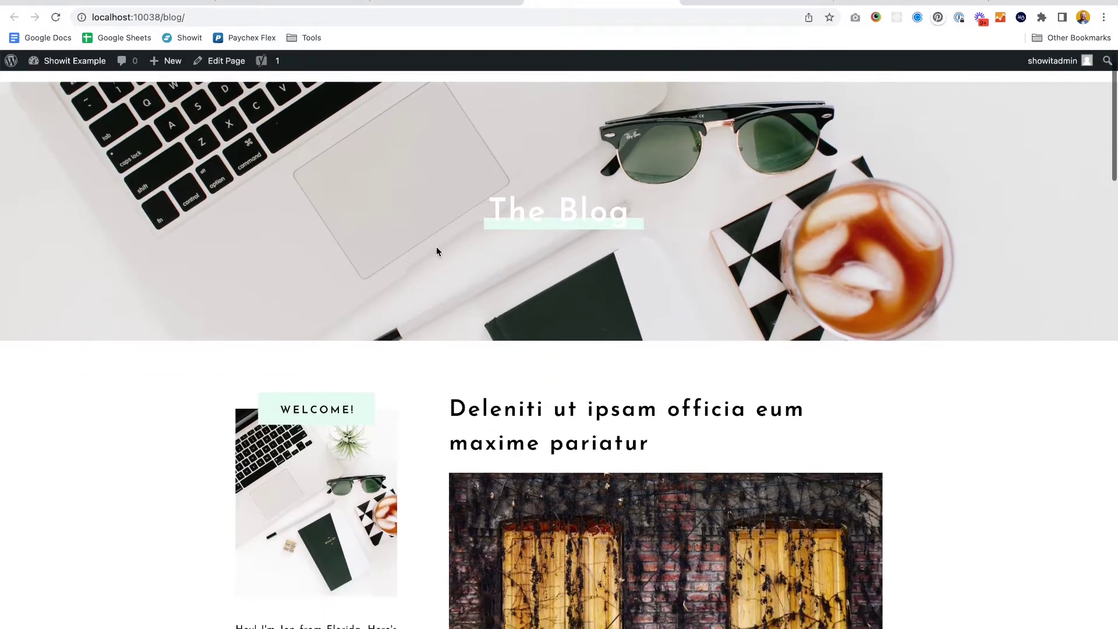
scroll(437, 251, "down", 5)
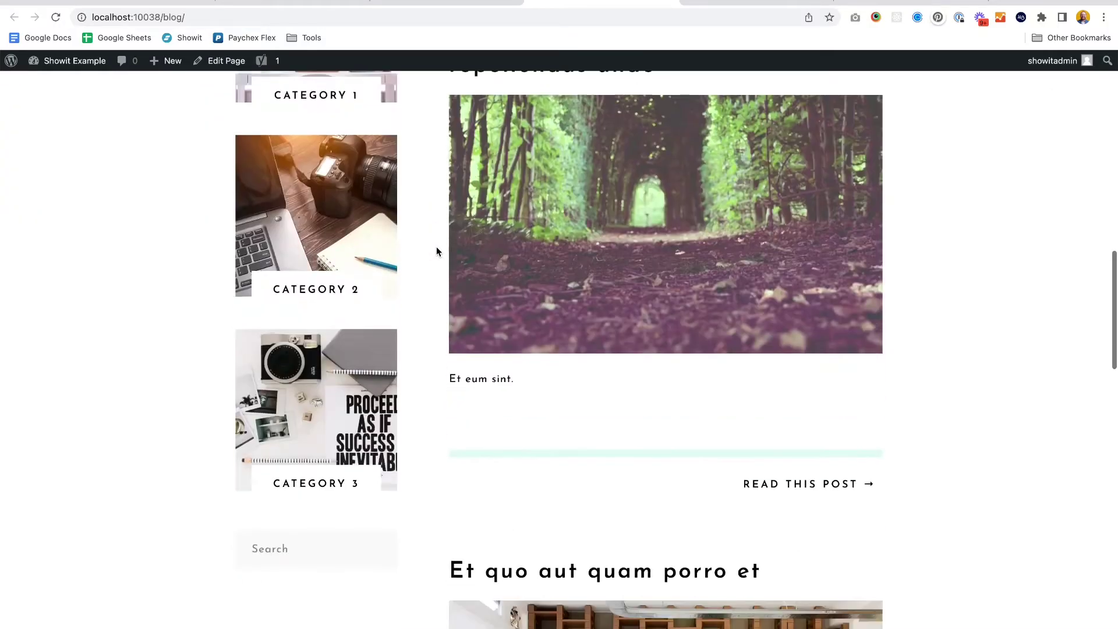
scroll(436, 251, "up", 10)
scroll(437, 252, "down", 2)
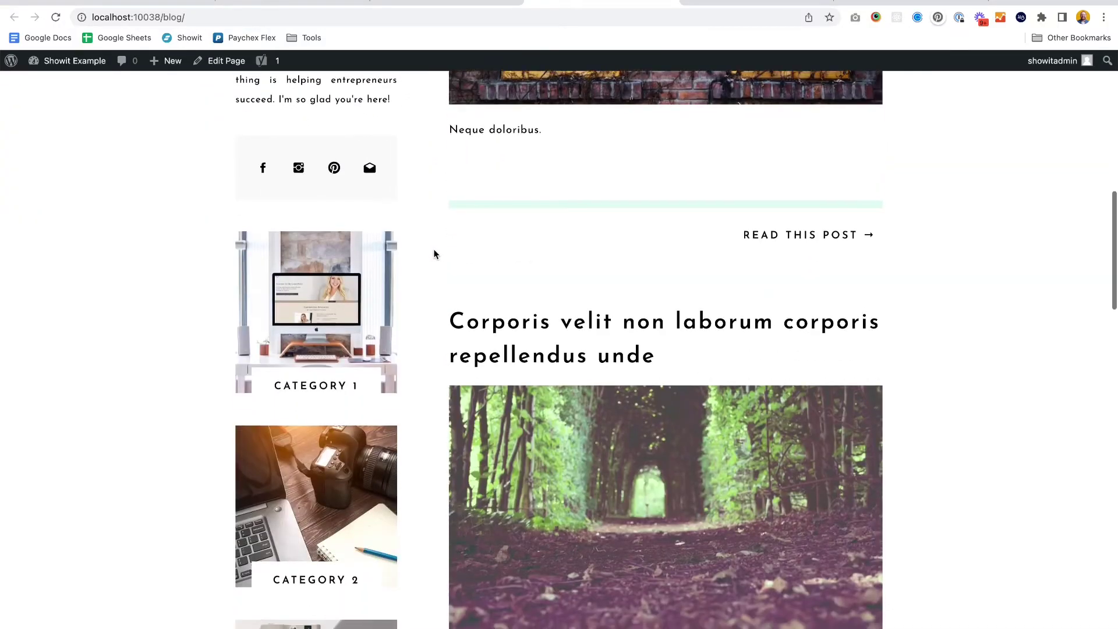
scroll(341, 319, "up", 4)
scroll(357, 291, "down", 12)
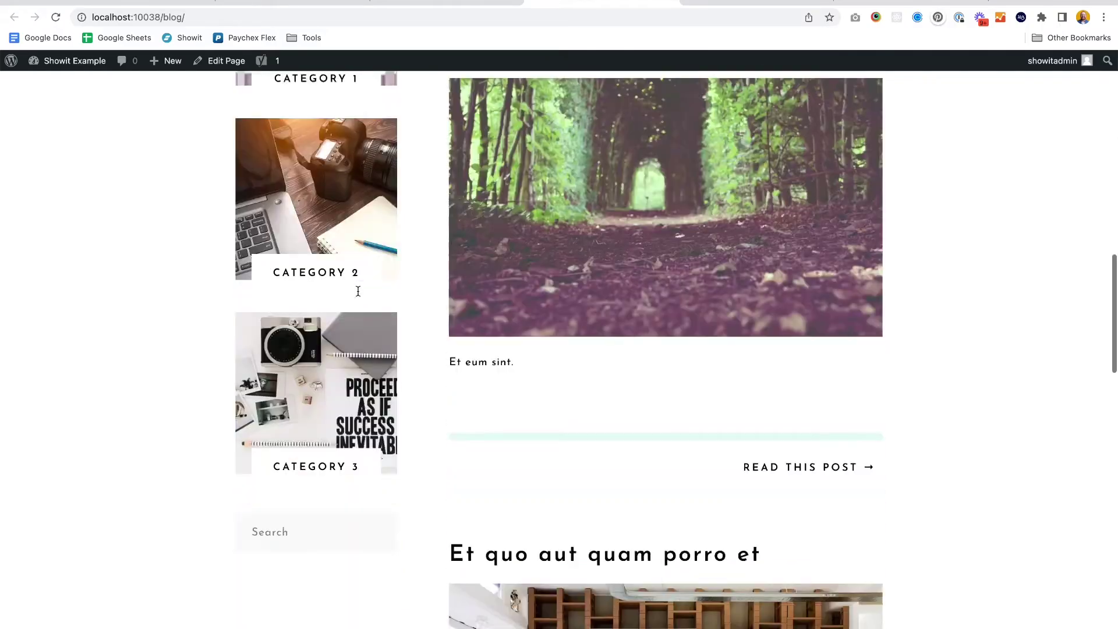
scroll(562, 378, "down", 8)
scroll(562, 378, "up", 20)
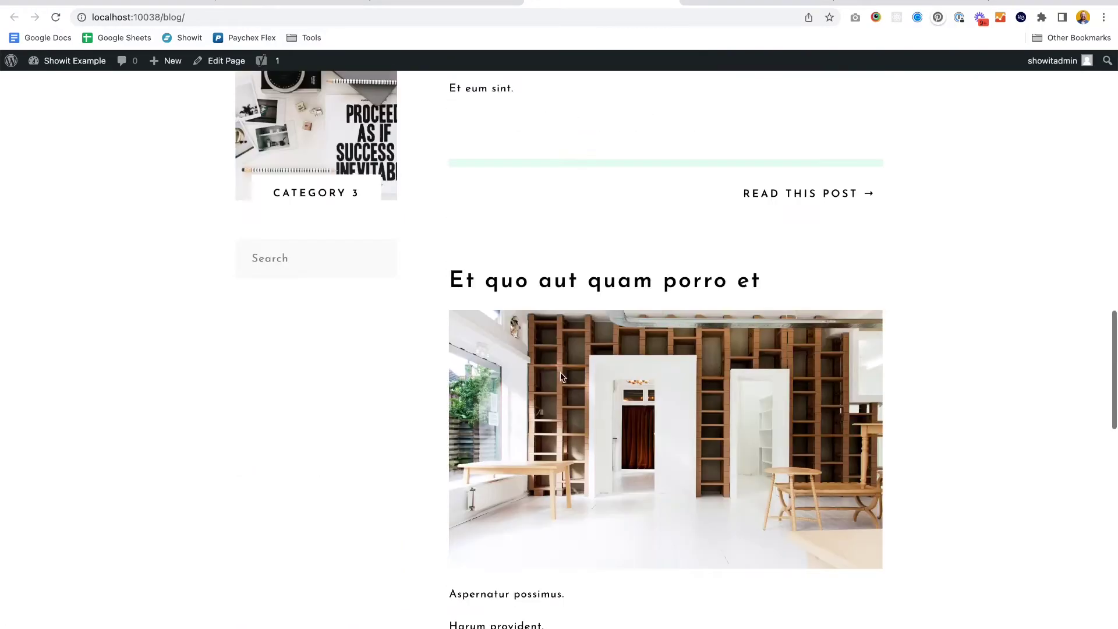
scroll(555, 277, "up", 2)
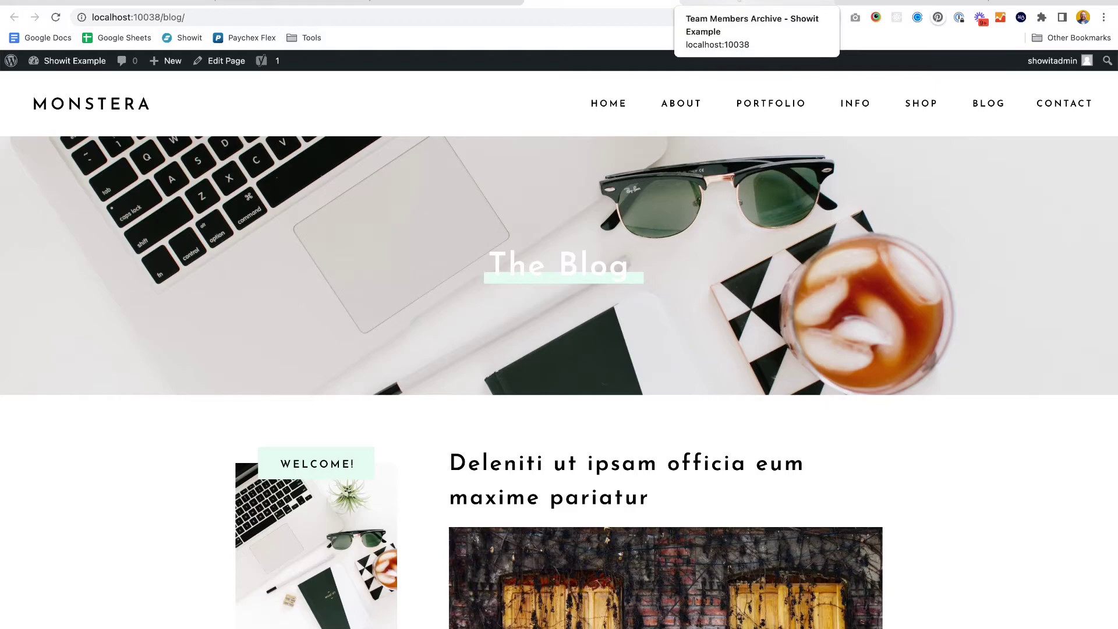
Check the About page's three team cards (CEO, CFO, Admin) against the admin Team Members list.
left_click(751, 2)
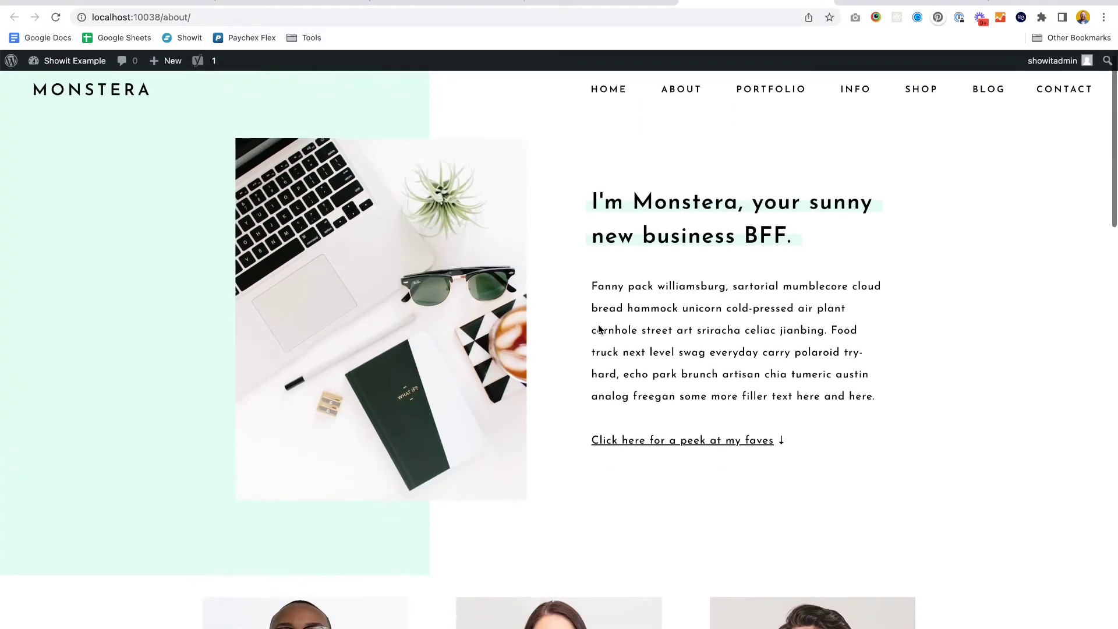
scroll(599, 330, "down", 5)
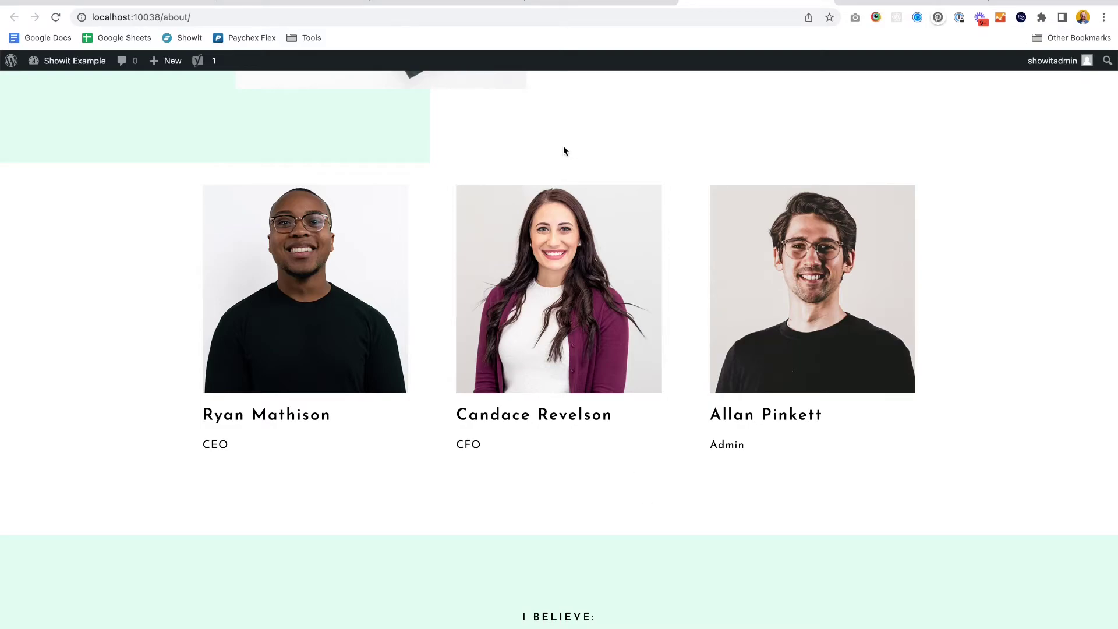
left_click(289, 2)
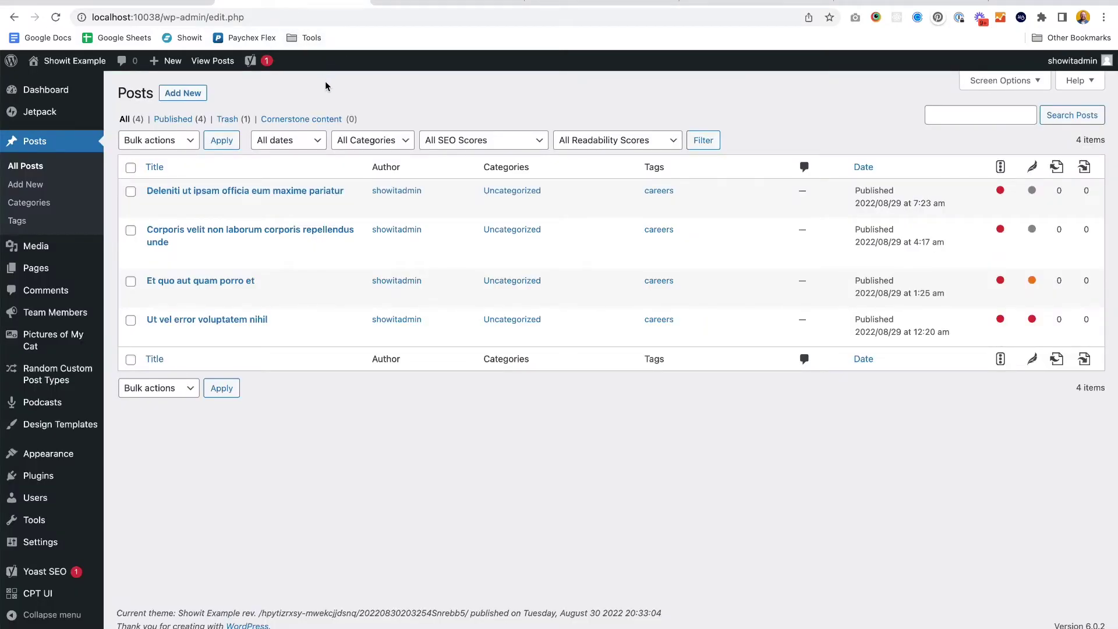
left_click(38, 322)
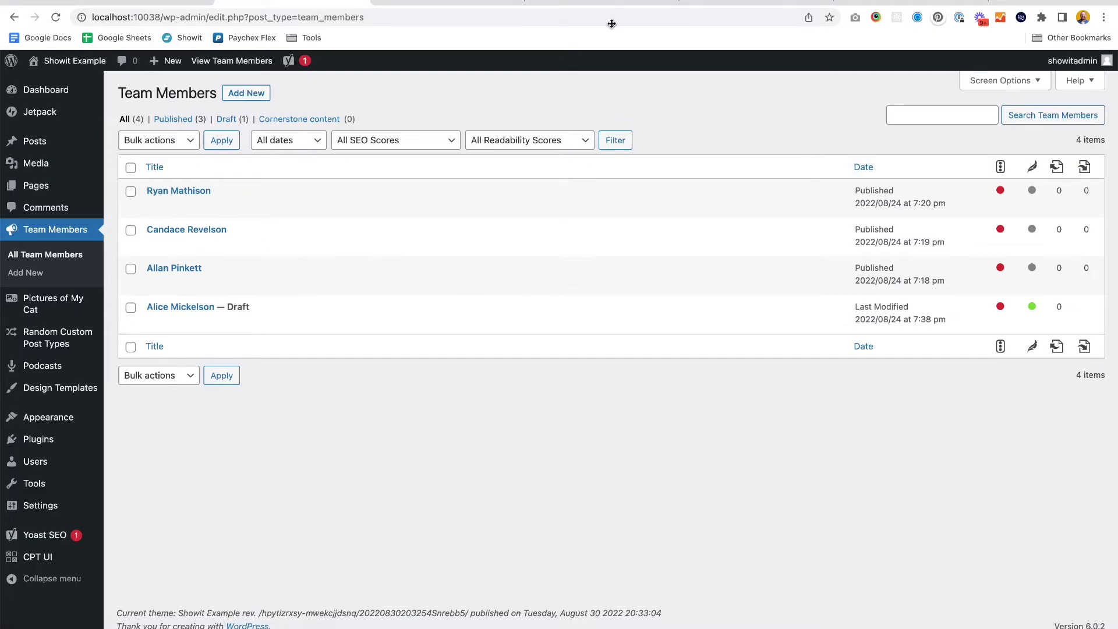
left_click(731, 5)
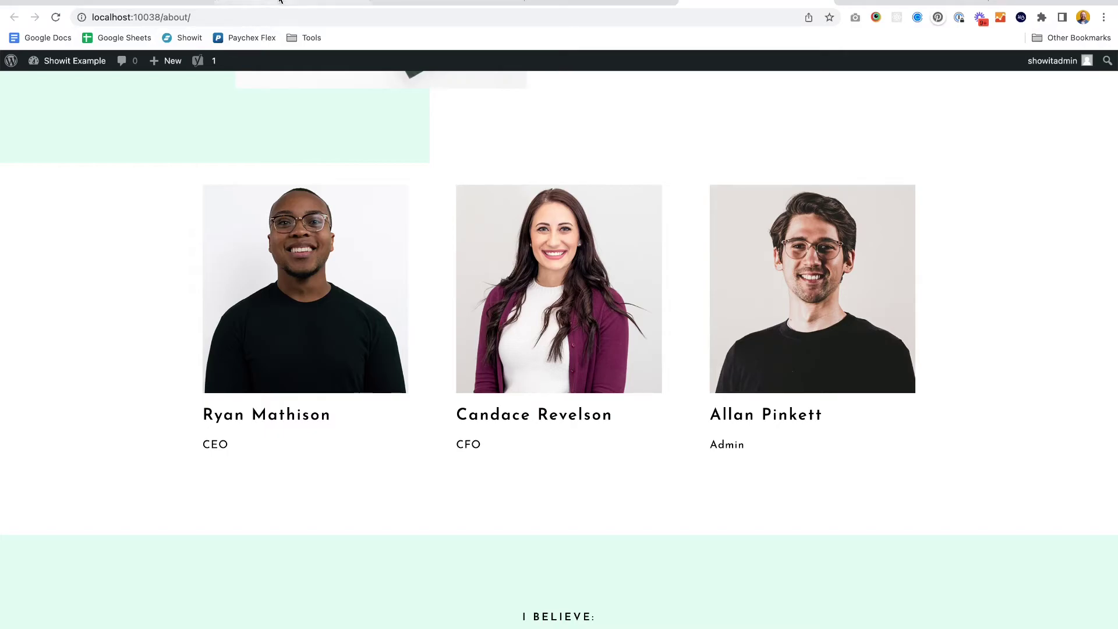
Open Ryan Mathison's CEO team member page, then the first blog post.
left_click(302, 333)
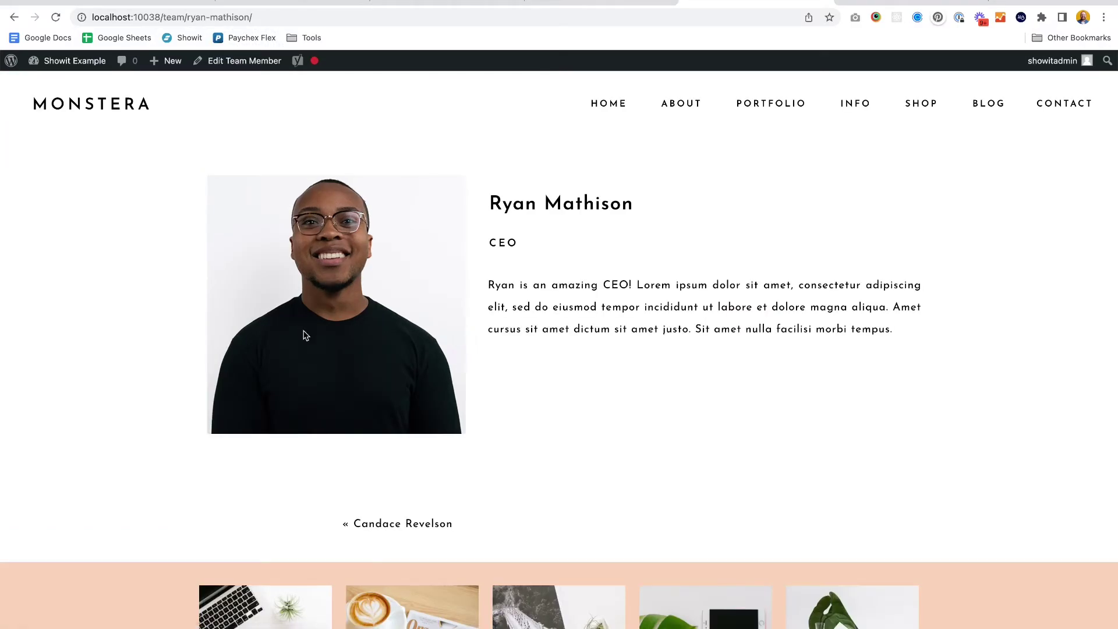
left_click(605, 2)
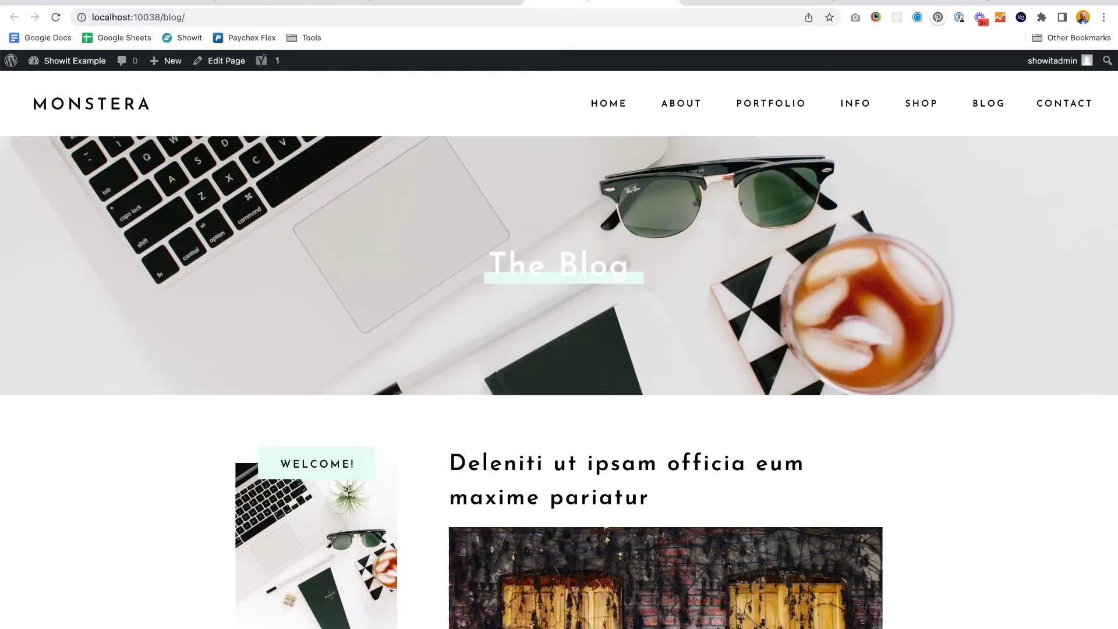
scroll(686, 328, "down", 5)
left_click(659, 357)
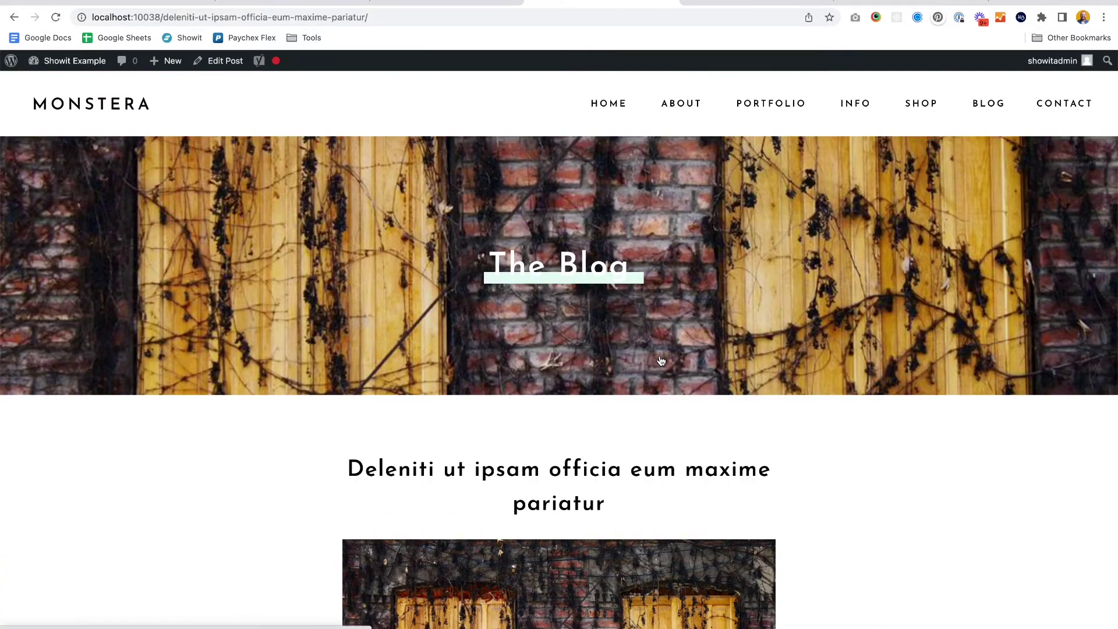
scroll(659, 354, "down", 1)
scroll(659, 356, "down", 12)
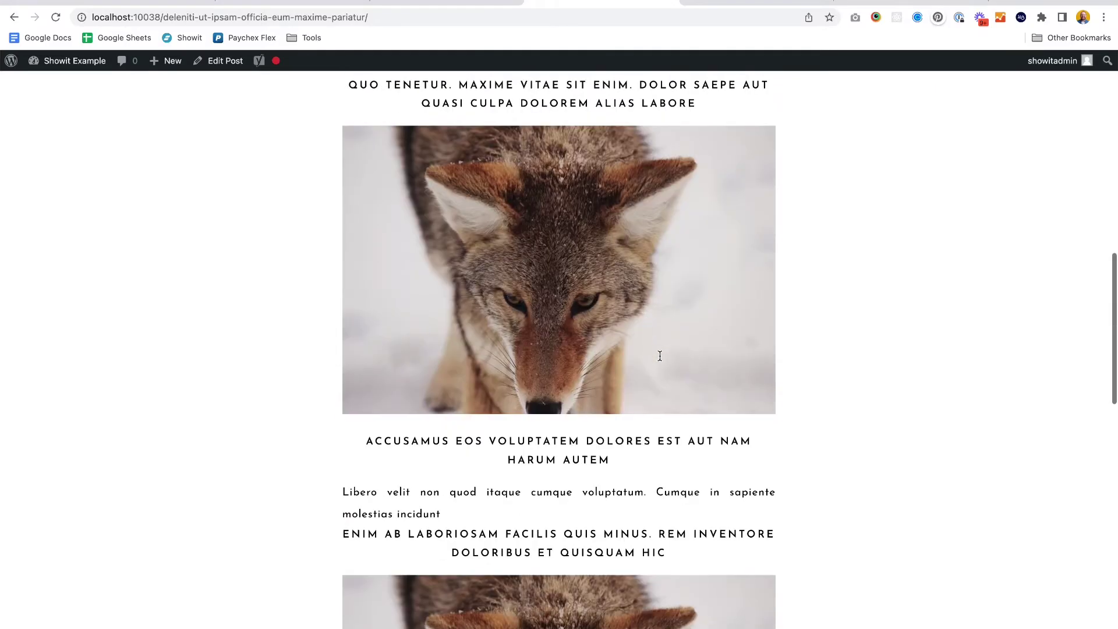
Compare the open blog post with Ryan Mathison's CEO team member page.
left_click(755, 2)
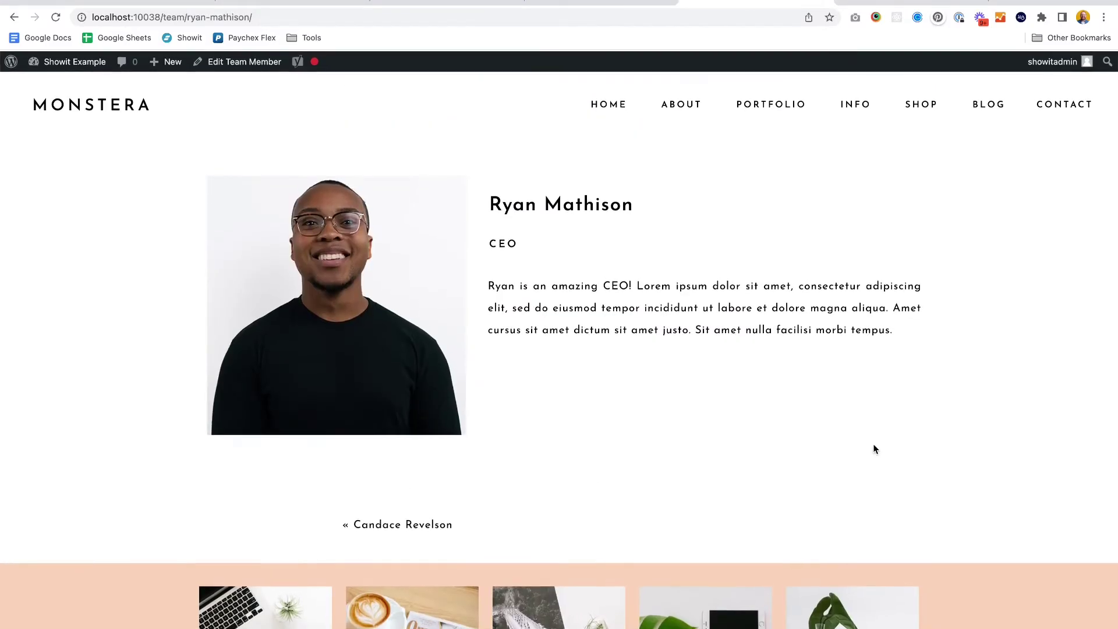
left_click(584, 3)
scroll(823, 409, "down", 10)
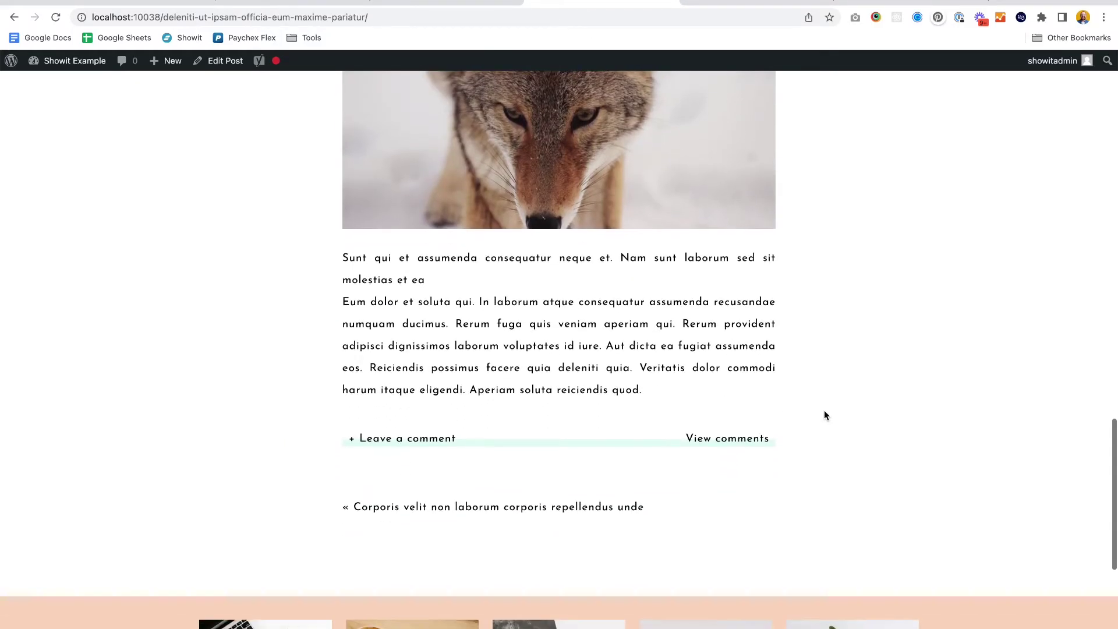
scroll(823, 410, "up", 7)
scroll(823, 415, "up", 5)
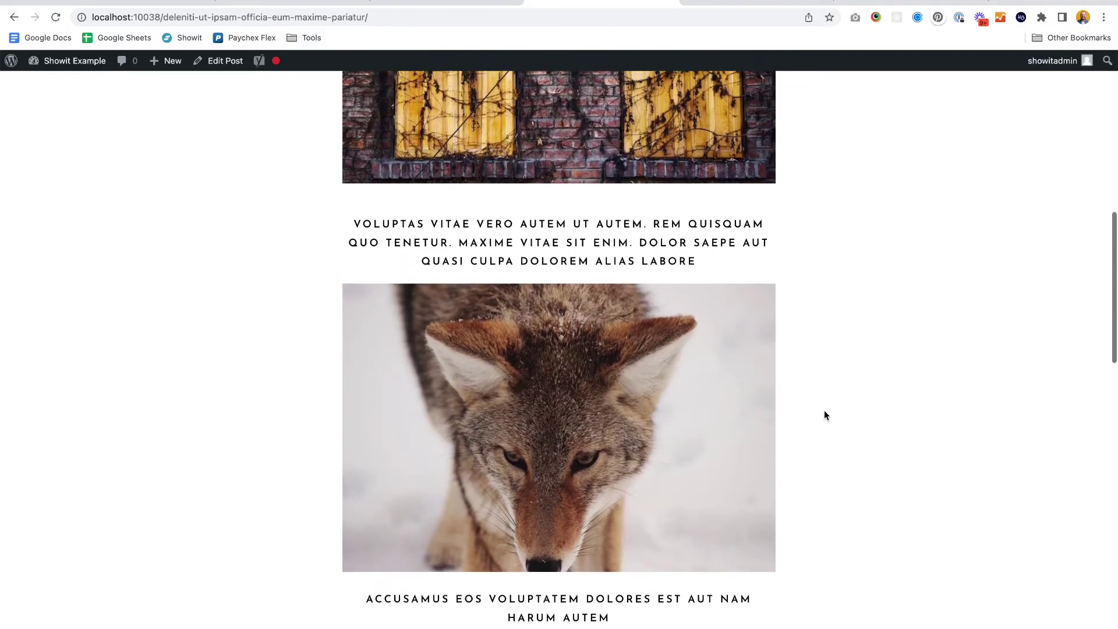
left_click(737, 2)
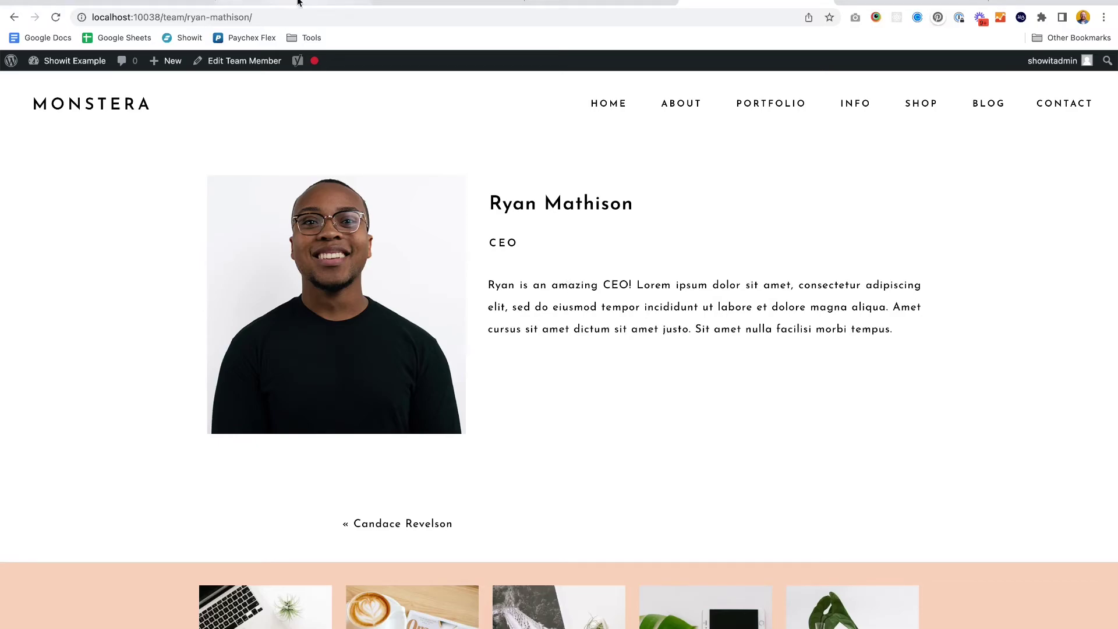
left_click(16, 20)
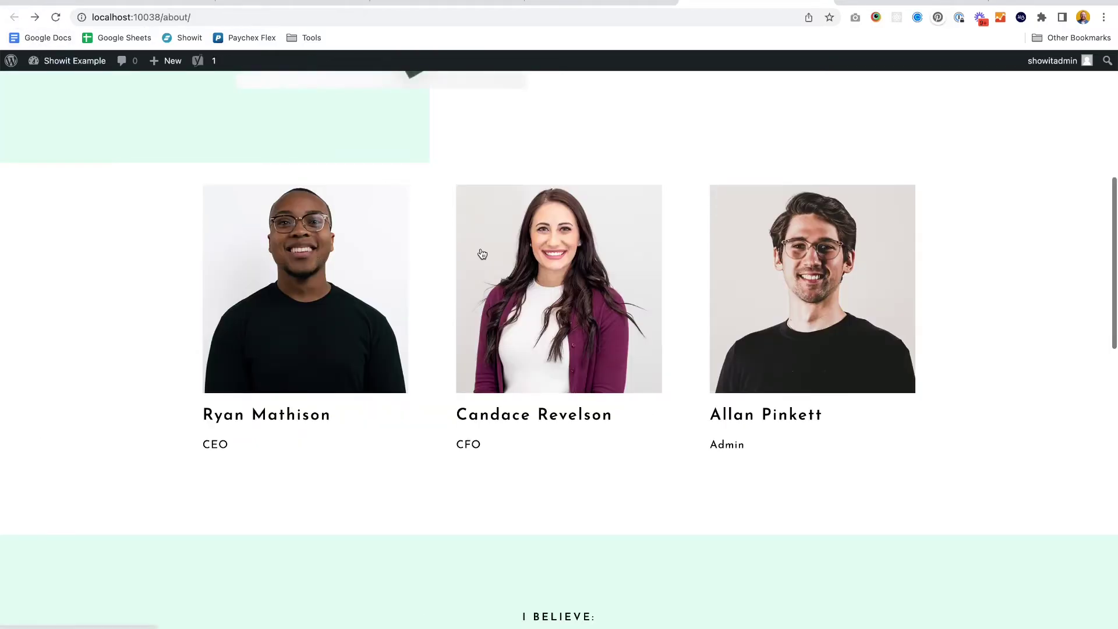
left_click(287, 2)
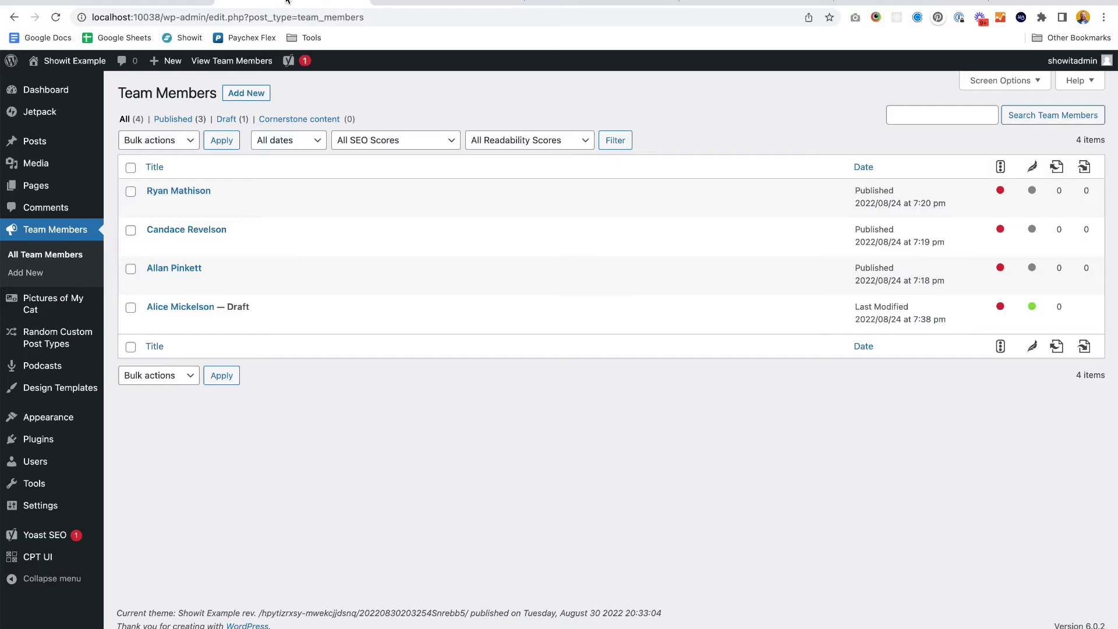
mouse_move(149, 323)
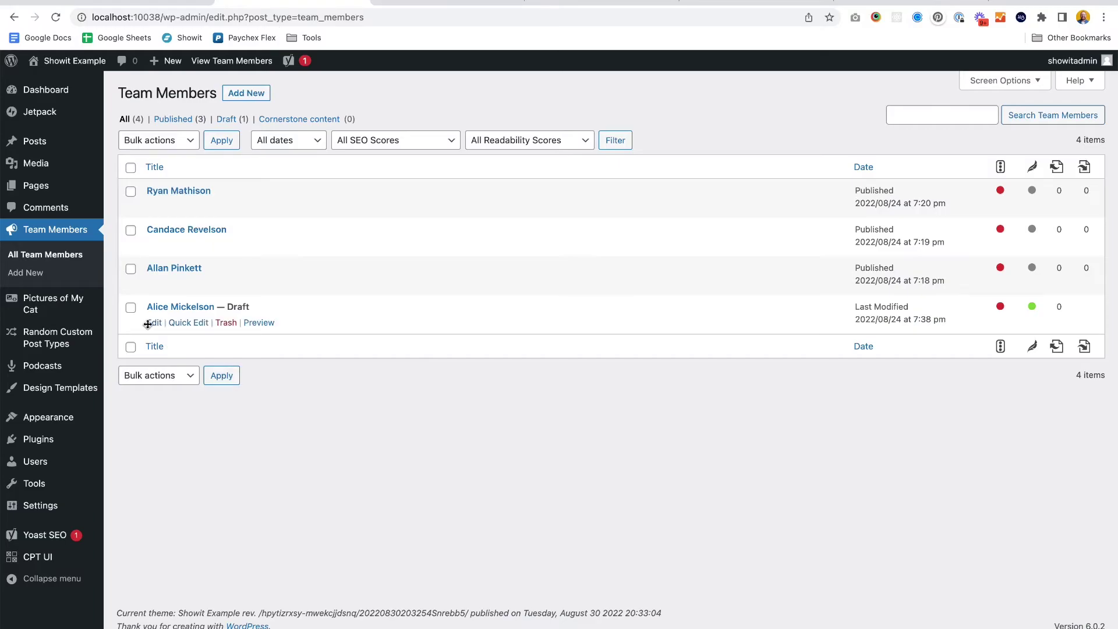
left_click(182, 324)
left_click(684, 326)
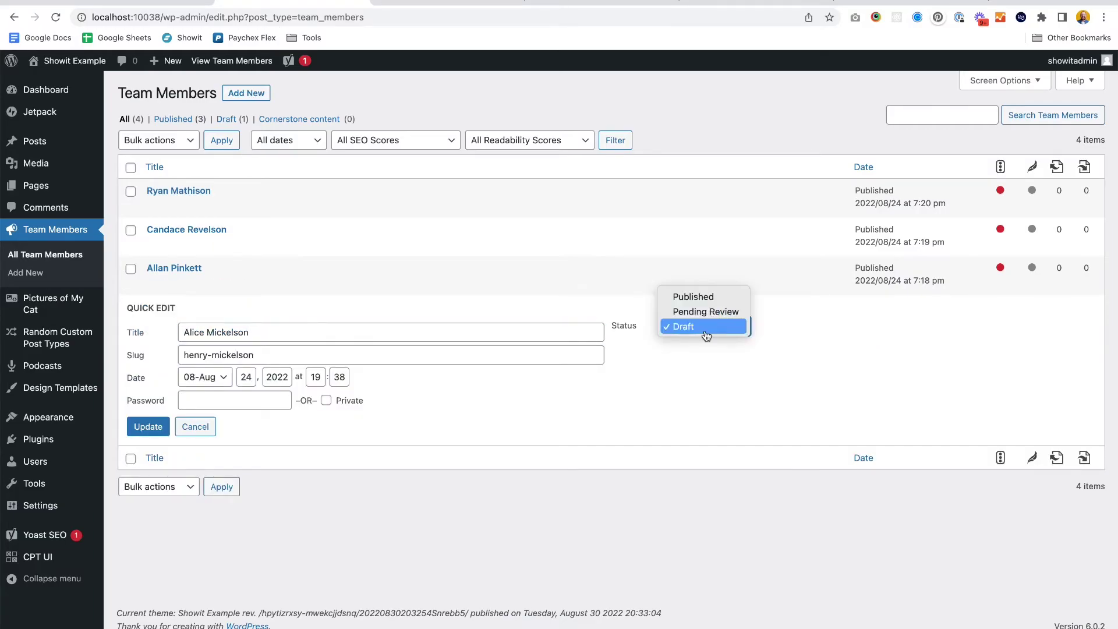
left_click(711, 299)
left_click(149, 427)
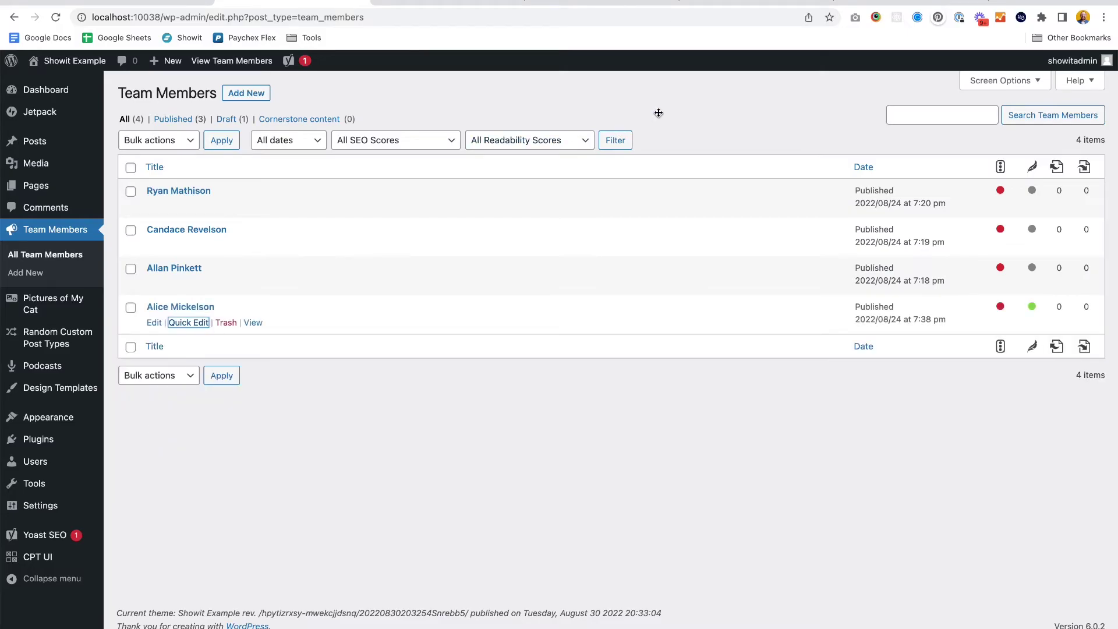
left_click(733, 5)
scroll(798, 330, "down", 1)
key("super+r")
scroll(948, 330, "down", 3)
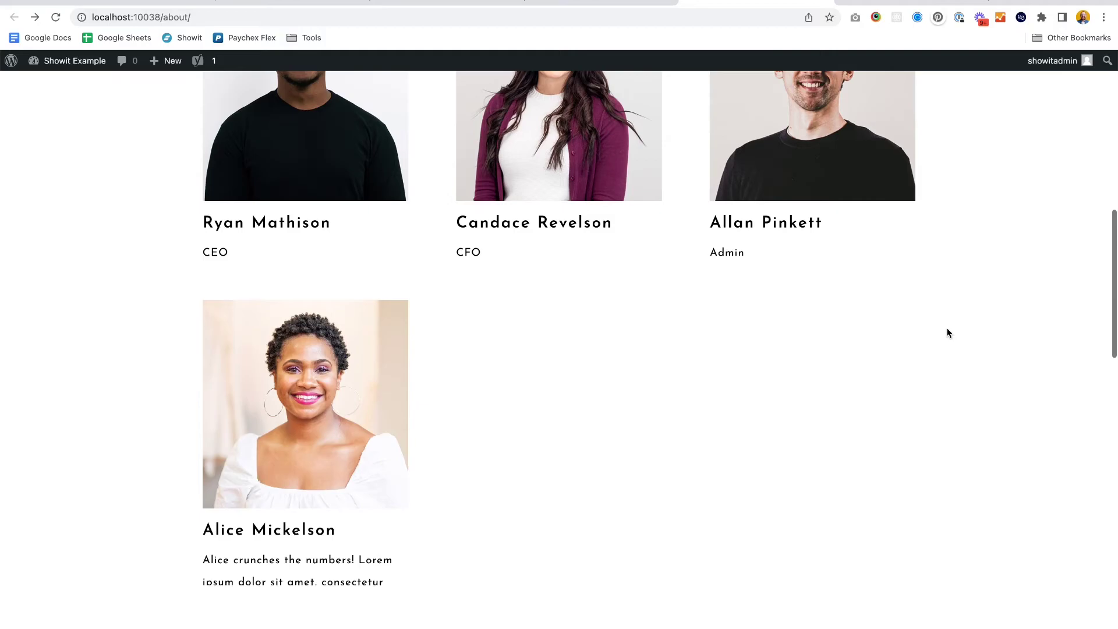
scroll(948, 333, "down", 1)
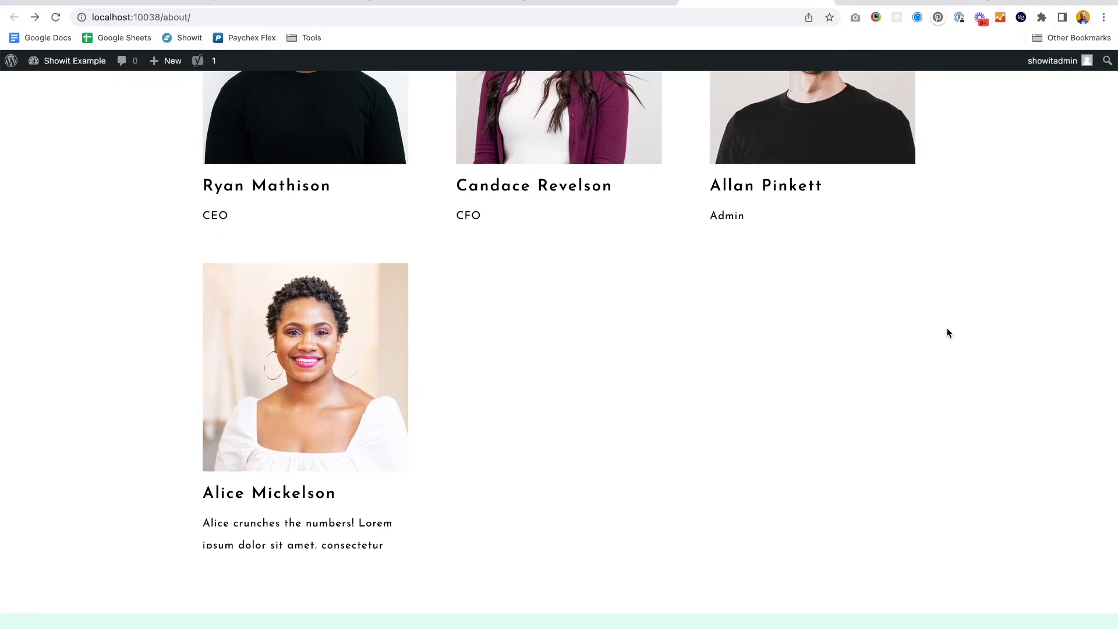
left_click(324, 399)
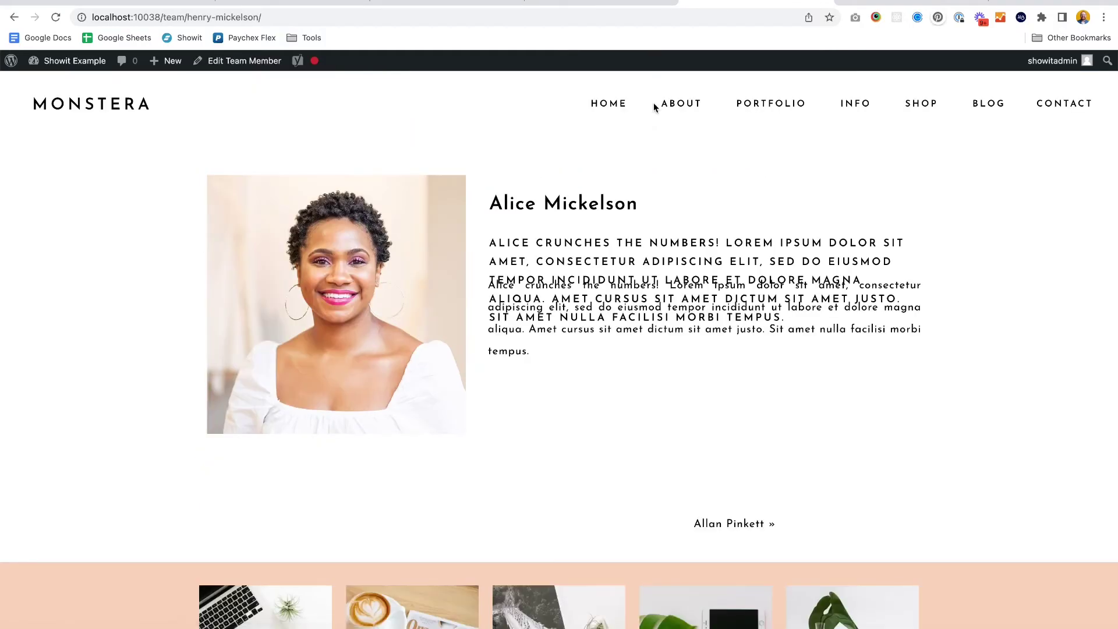
left_click(226, 71, "super")
left_click(827, 3)
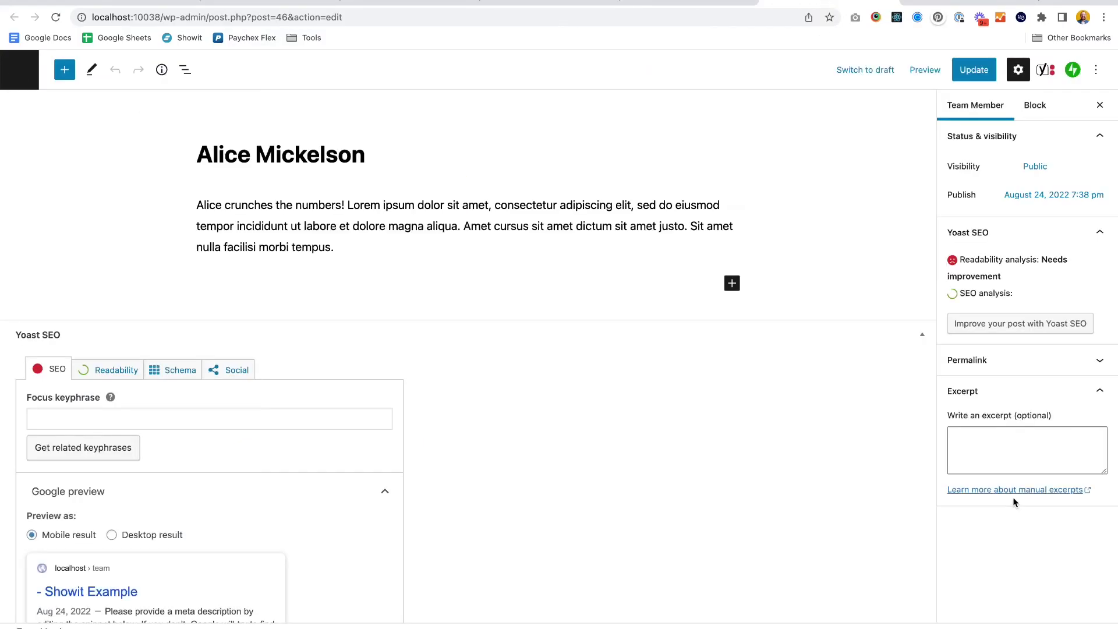
scroll(1001, 469, "down", 3)
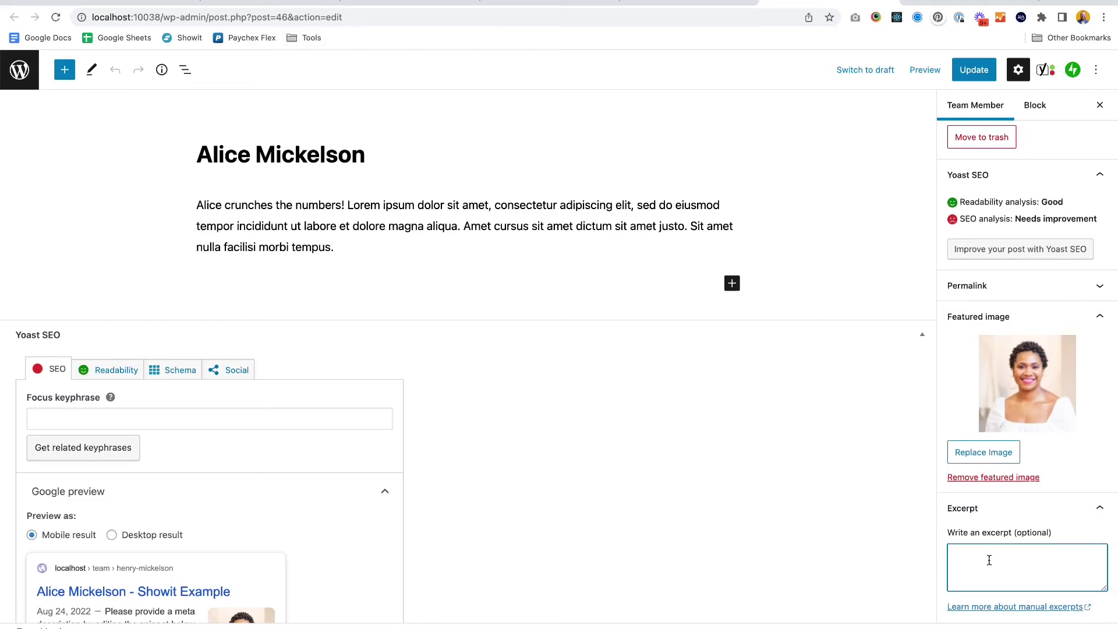
type("Accountant")
left_click(973, 70)
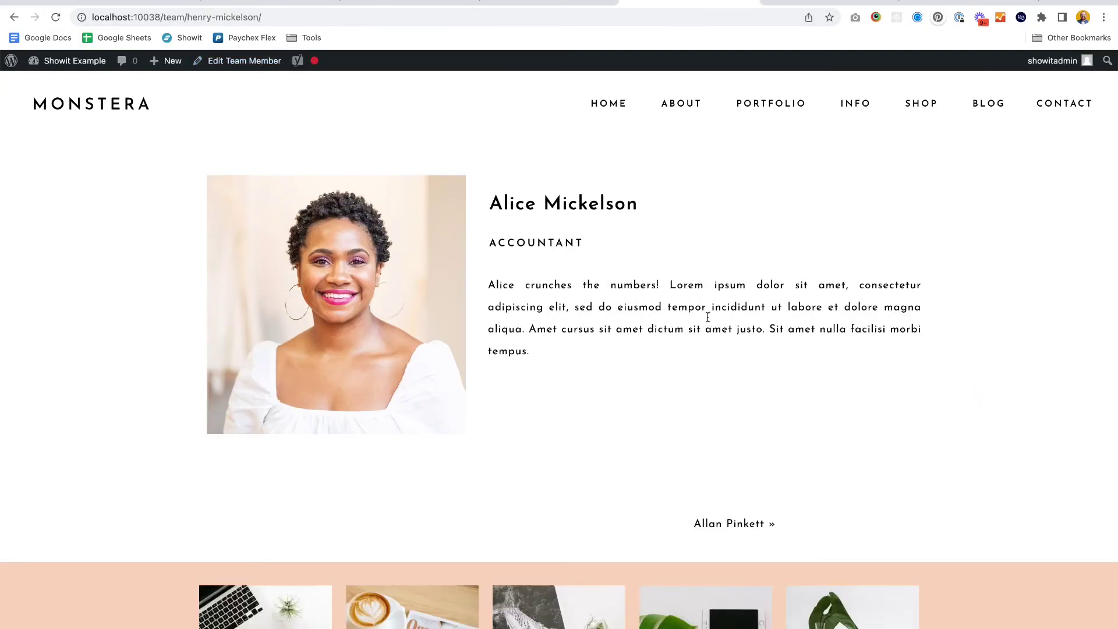
Confirm Alice Mickelson's card on the About page now shows Accountant.
left_click(14, 17)
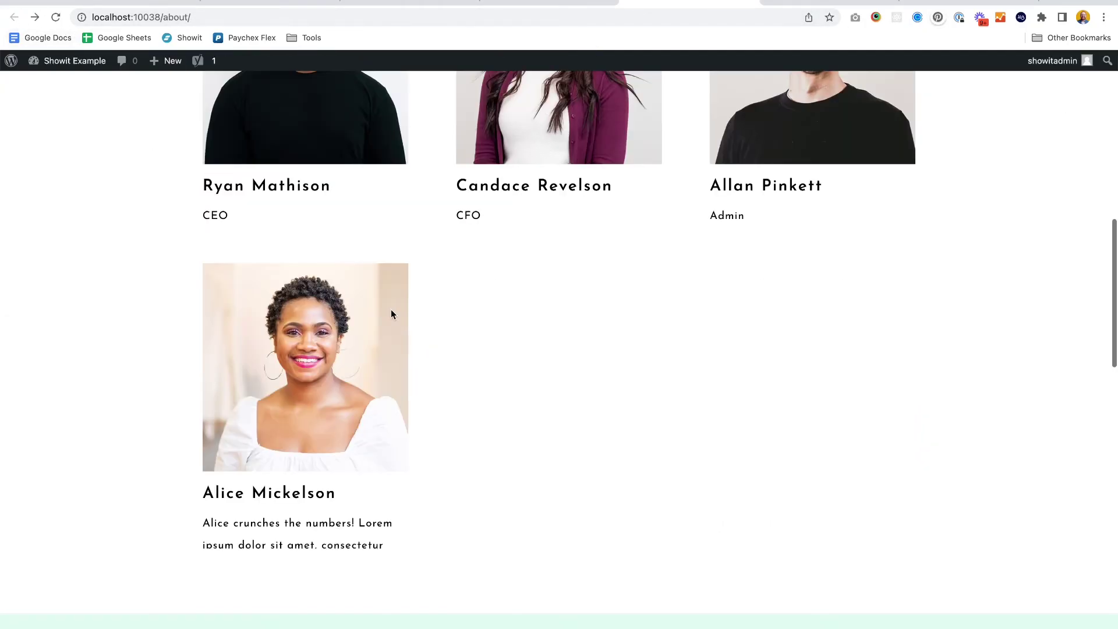
scroll(392, 315, "up", 5)
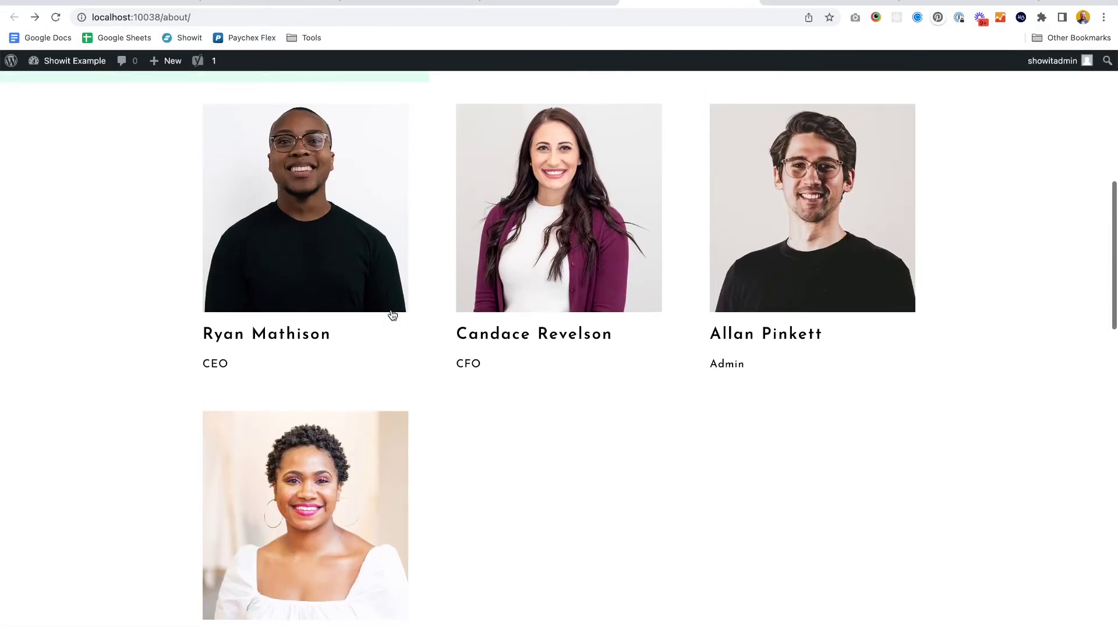
scroll(82, 402, "down", 4)
scroll(82, 402, "up", 3)
scroll(82, 405, "down", 2)
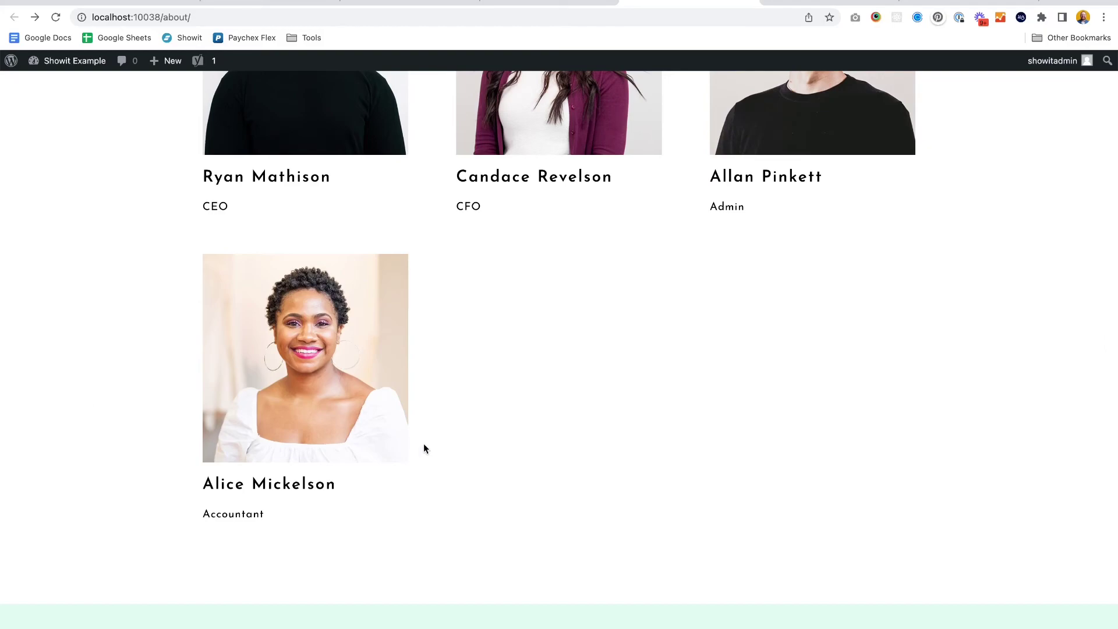
scroll(423, 448, "up", 4)
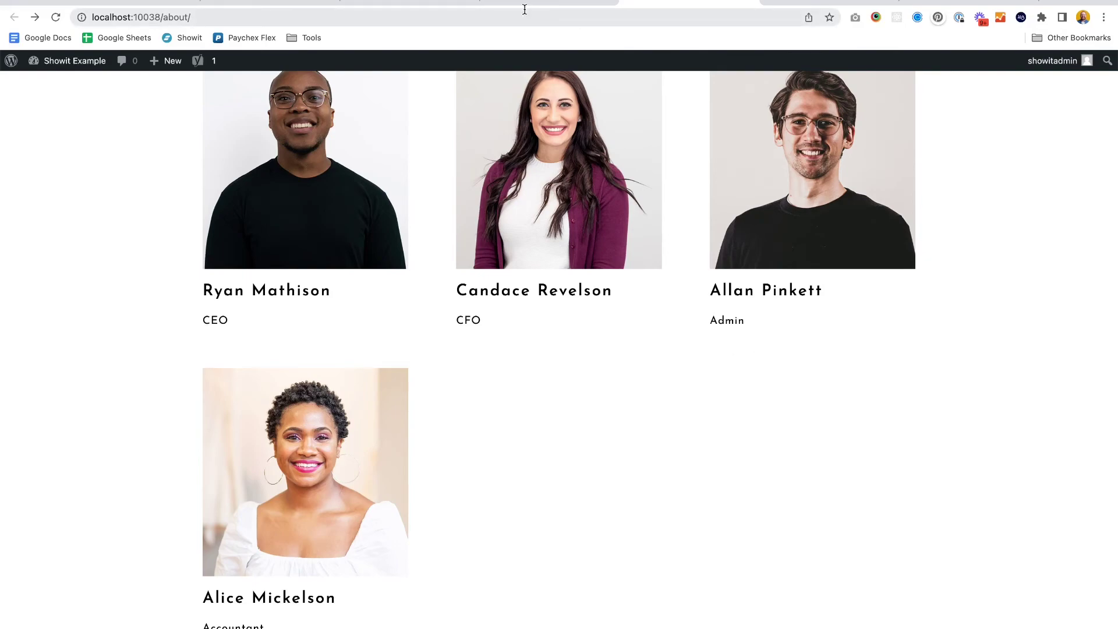
scroll(619, 492, "down", 1)
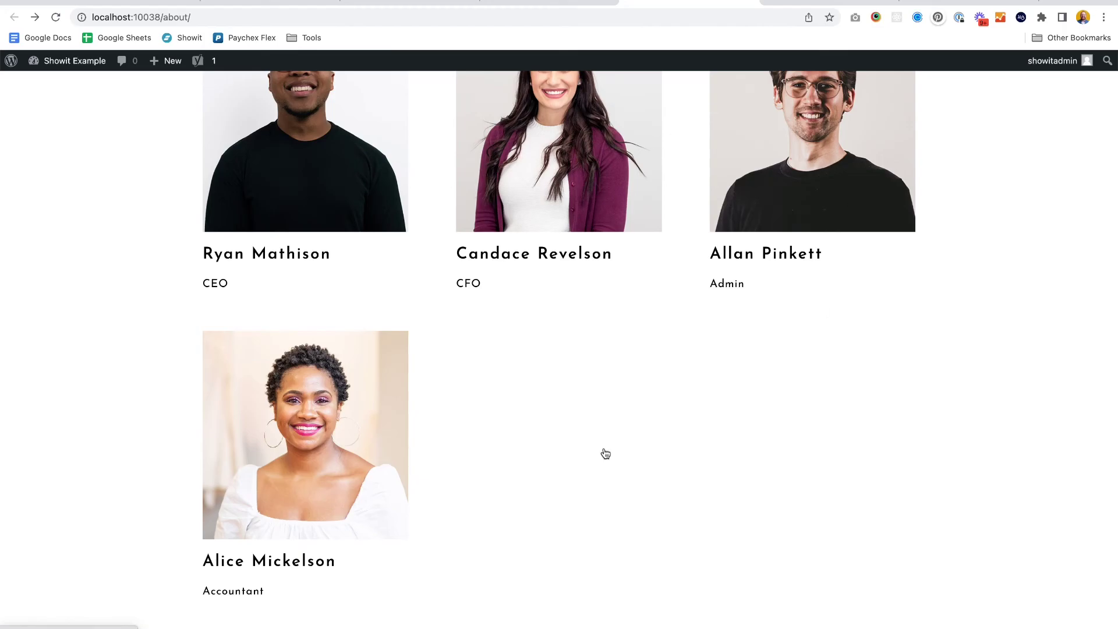
left_click(276, 3)
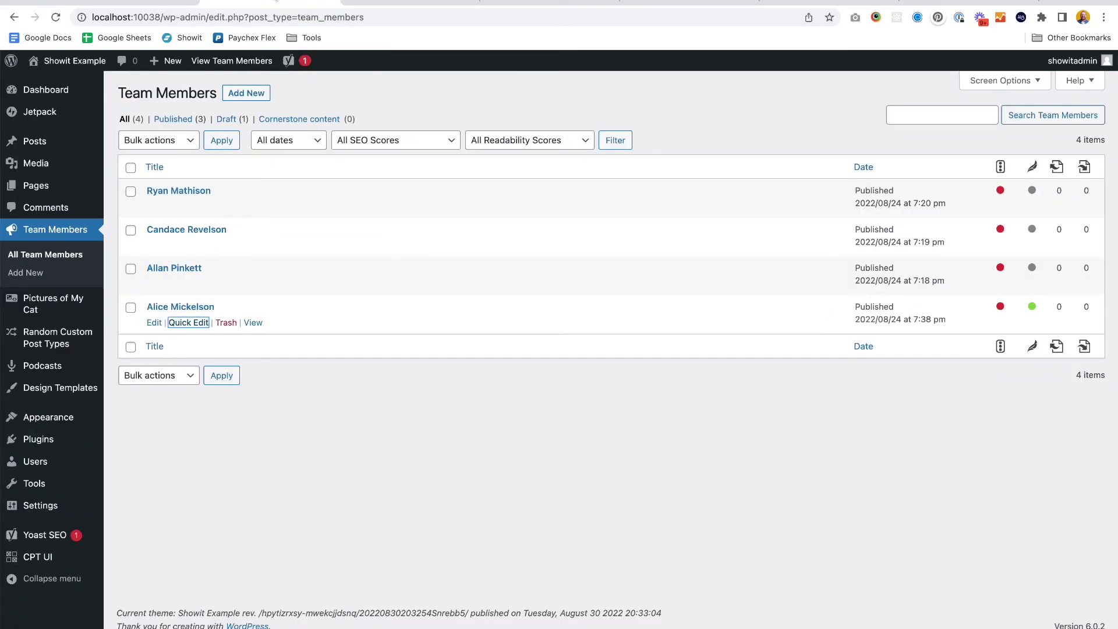
left_click_drag(457, 314, 458, 257)
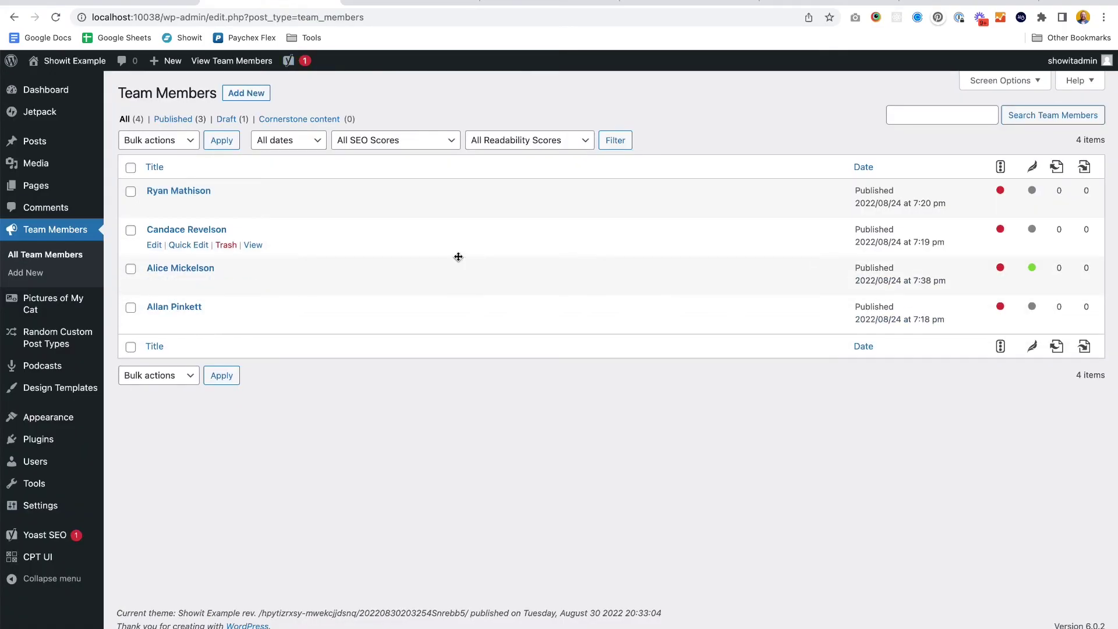
left_click(687, 3)
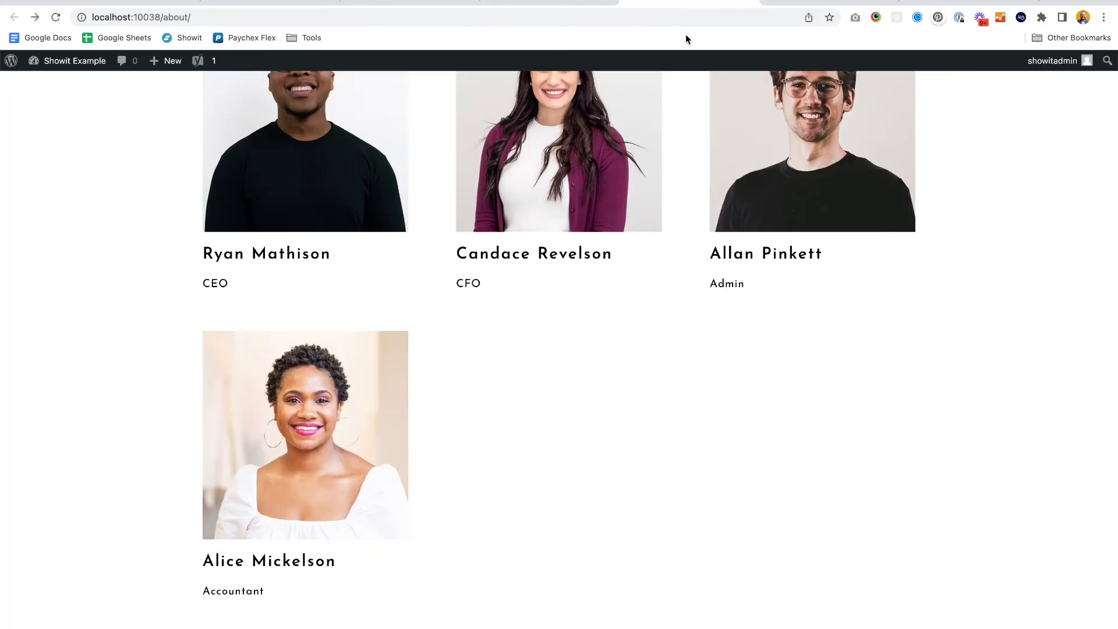
key("super+r")
scroll(981, 338, "up", 5)
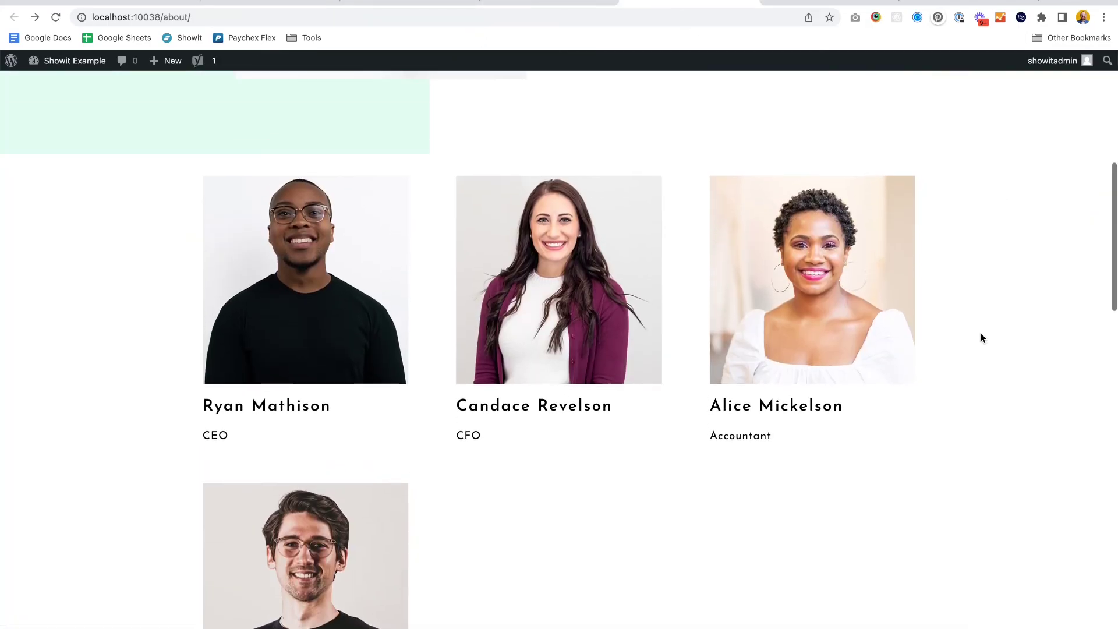
scroll(982, 337, "down", 2)
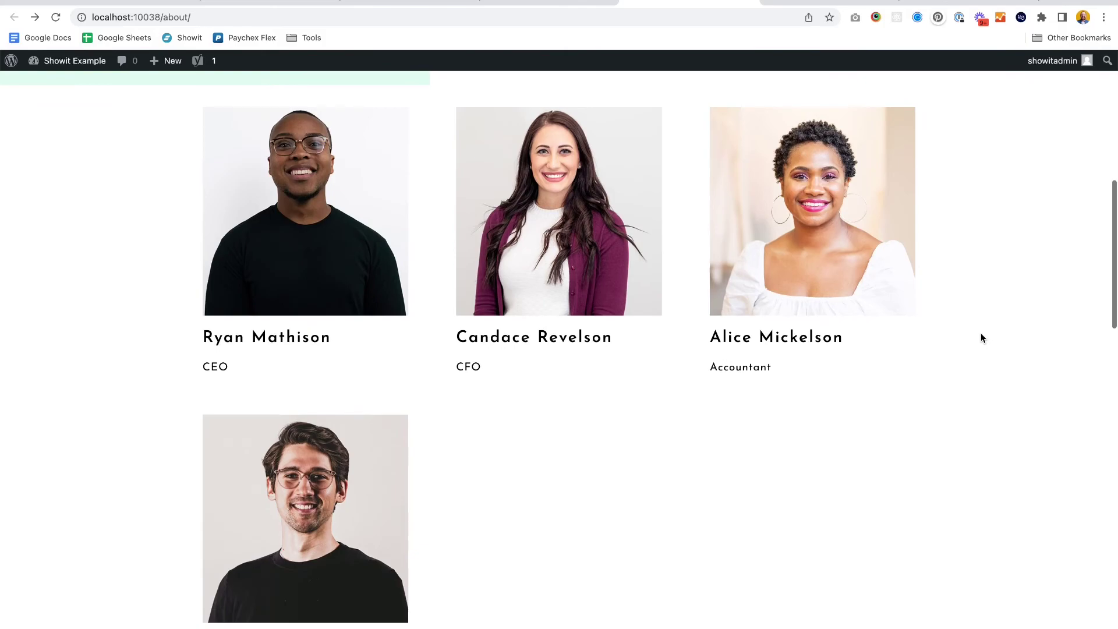